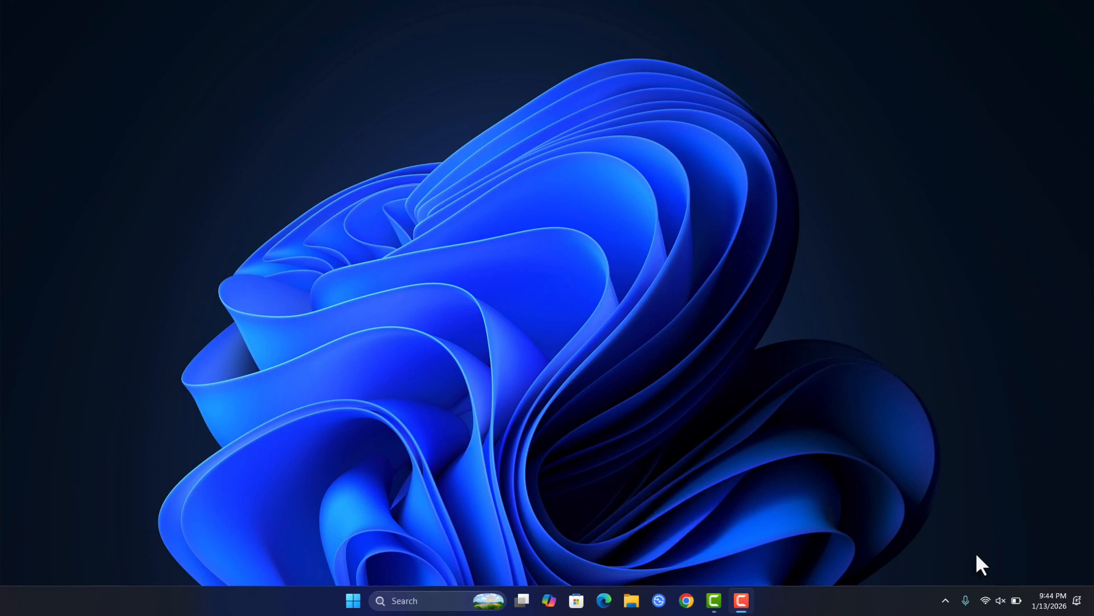
Open Google Chrome with the first listed user profile.
left_click(689, 600)
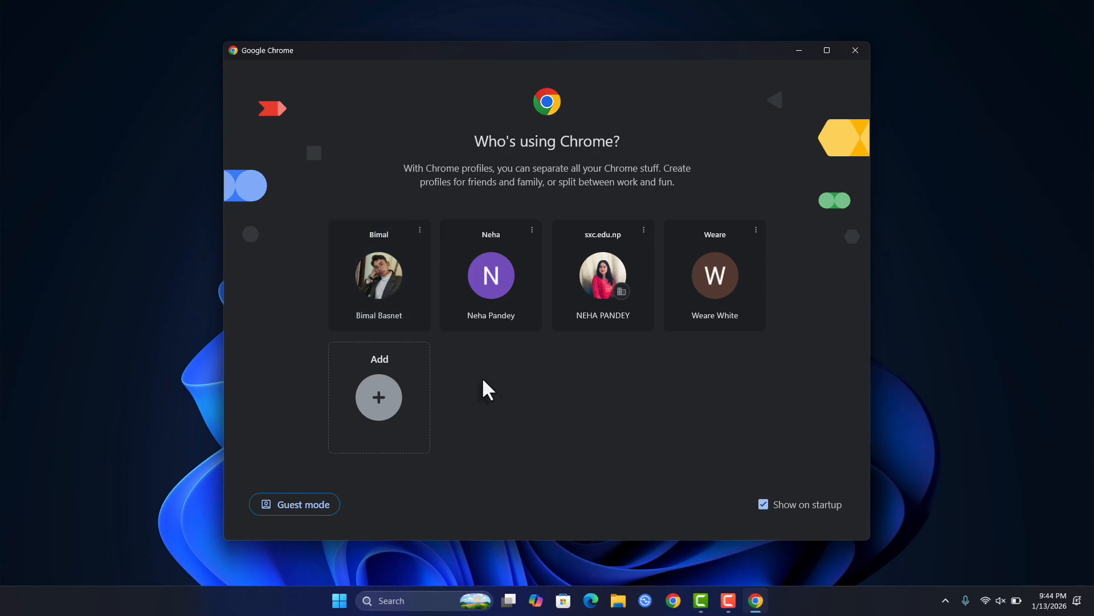
left_click(411, 318)
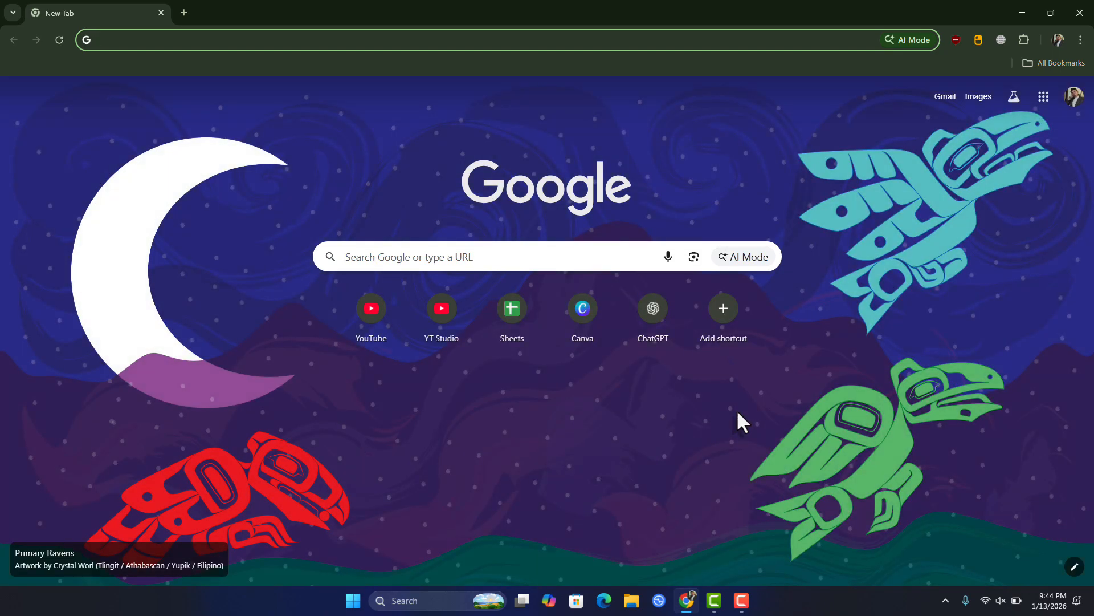
left_click(737, 409)
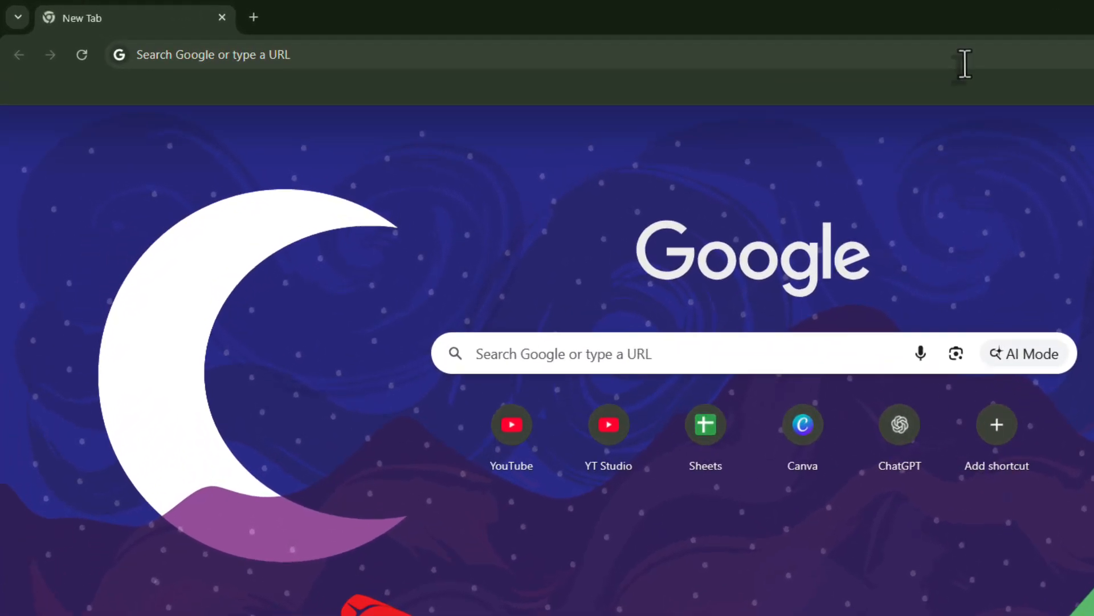
Search Google for "chrome web store" and open the Chrome Web Store site.
left_click(703, 45)
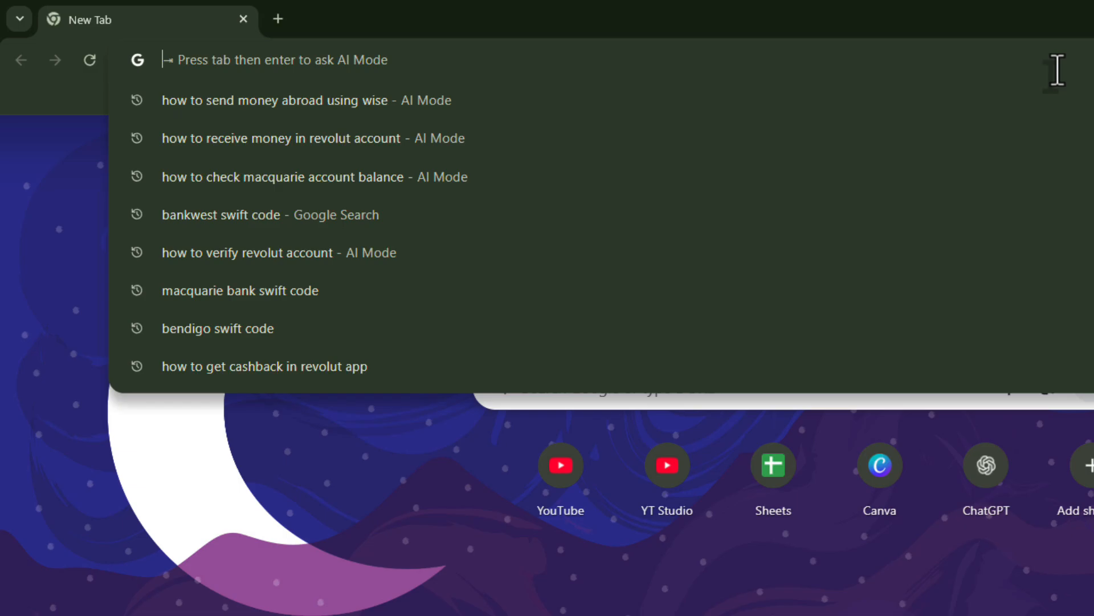
type("chrome")
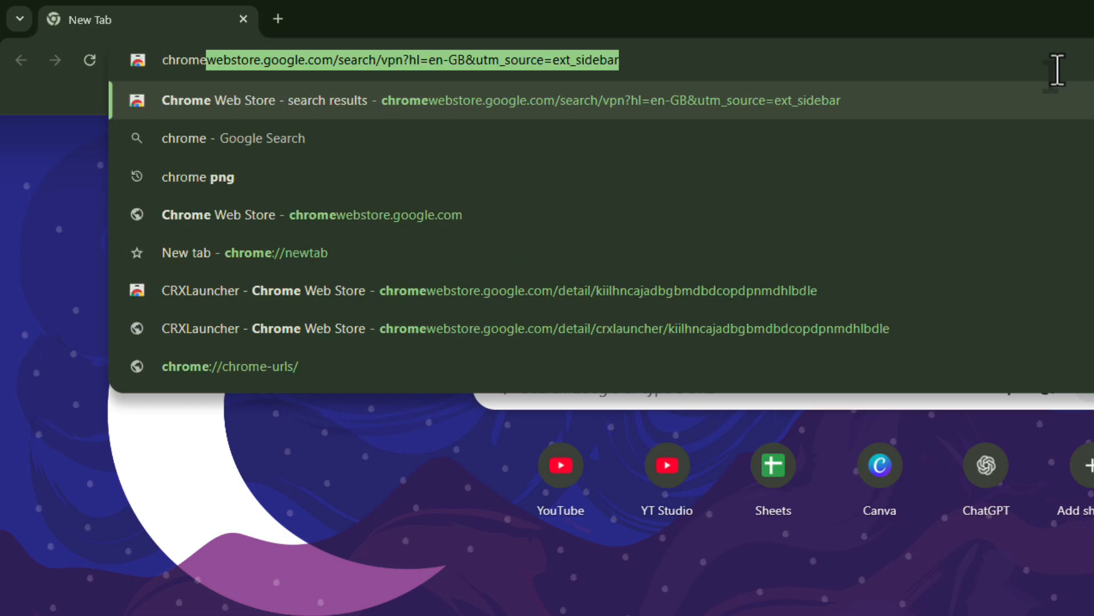
type(" web store")
key("Return")
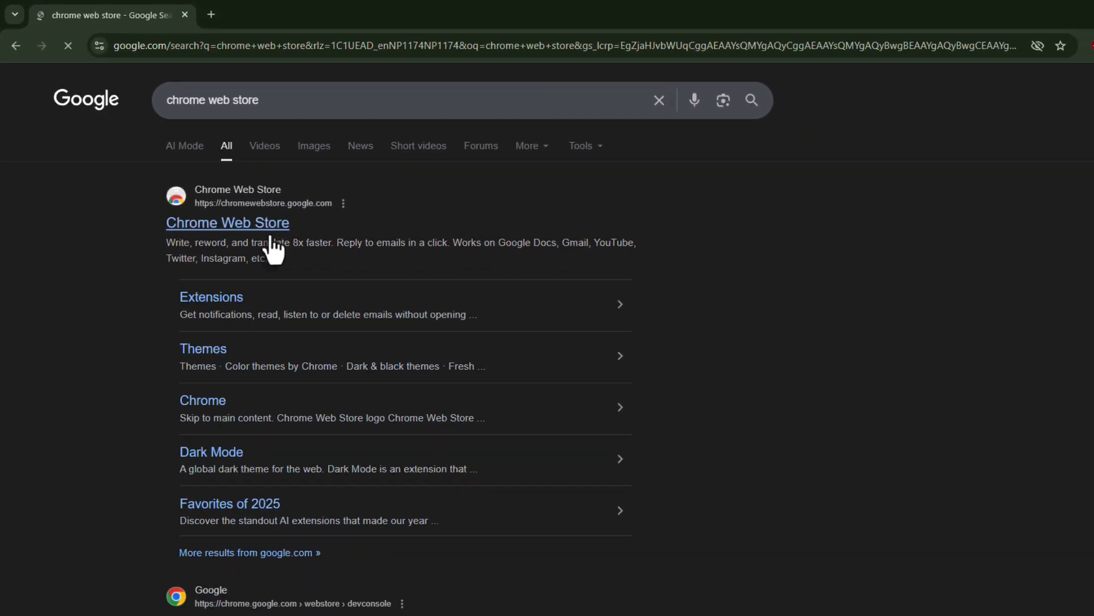
left_click(271, 234)
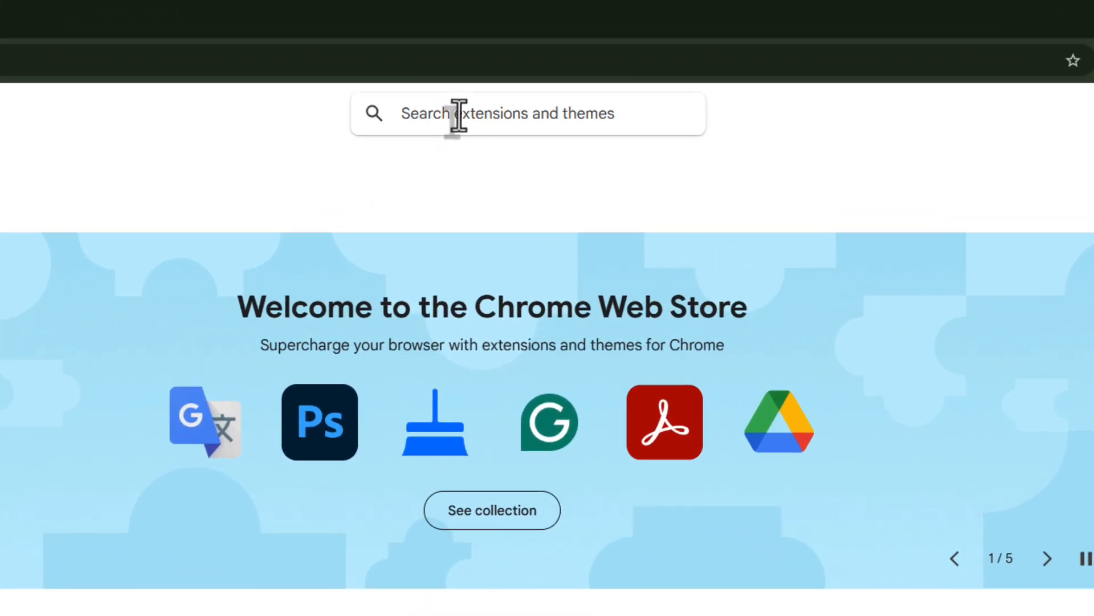
Search the store for "lock browser" and open the "Browser Lock | Lock Your Browser" extension page.
type("lock bro")
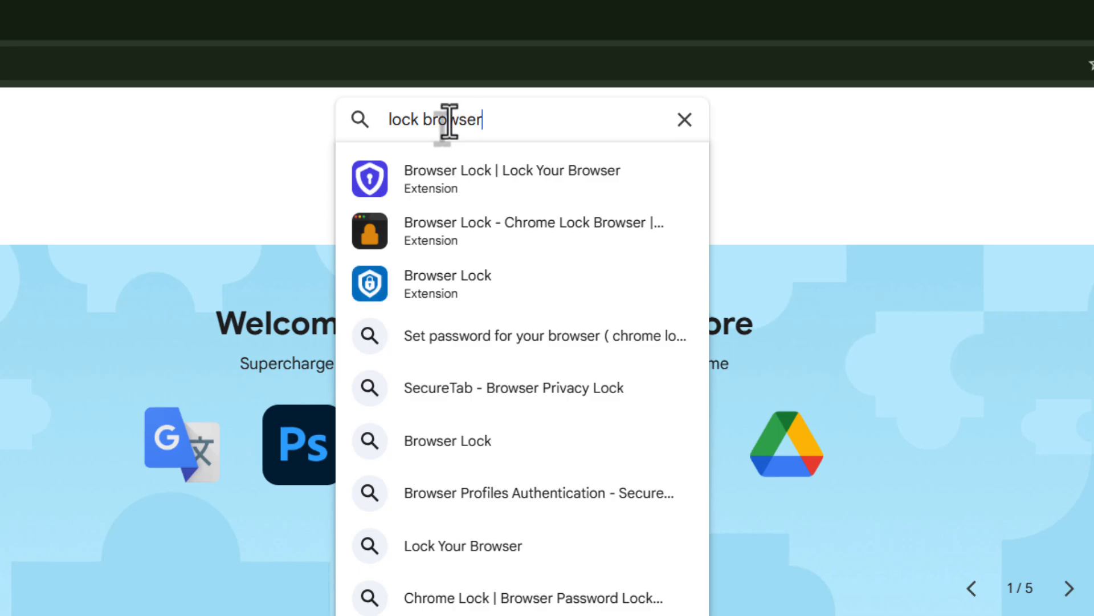
type("wser")
key("Return")
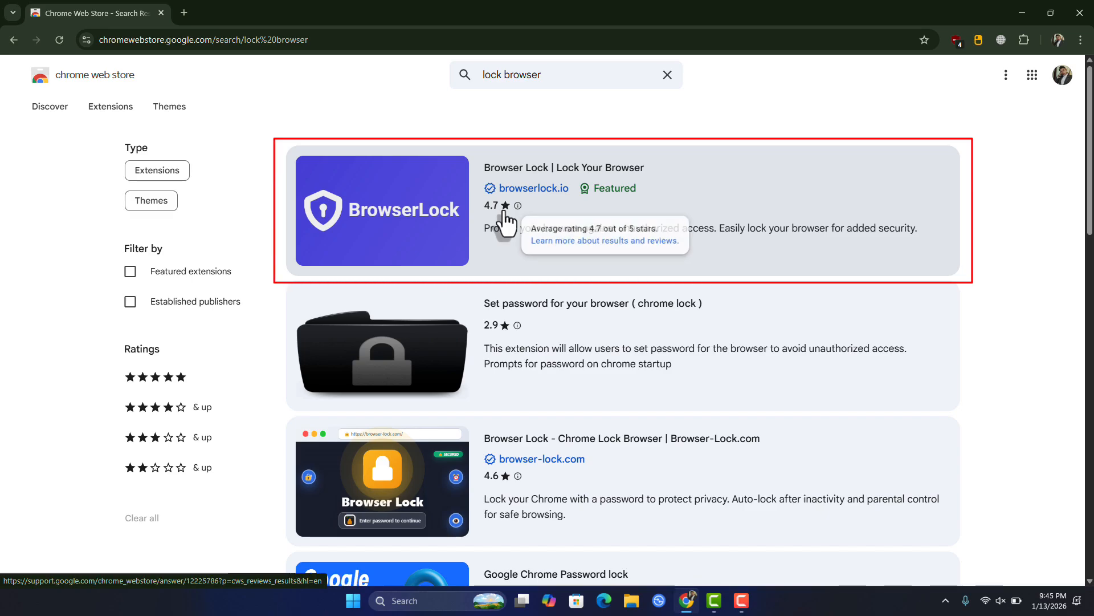
left_click(576, 174)
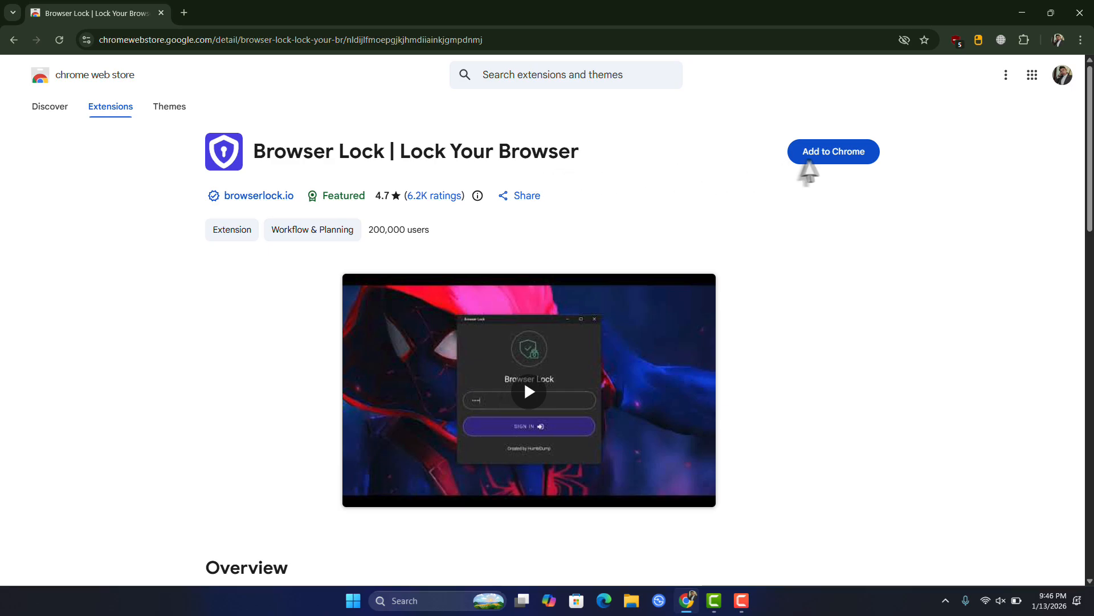
Add the Browser Lock extension to Chrome and pin it for quick access.
left_click(818, 165)
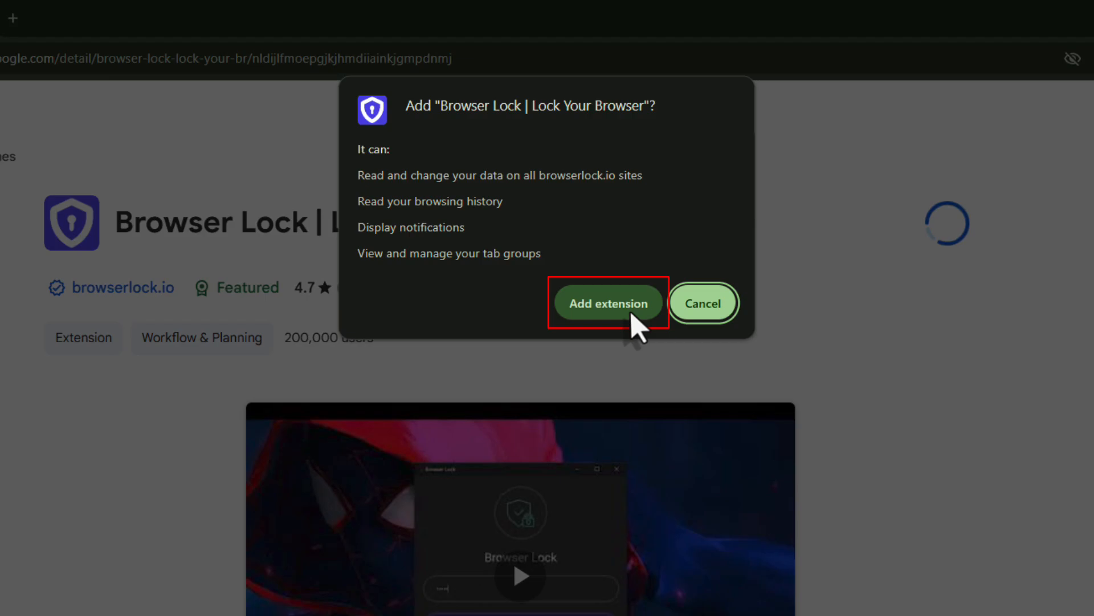
left_click(631, 315)
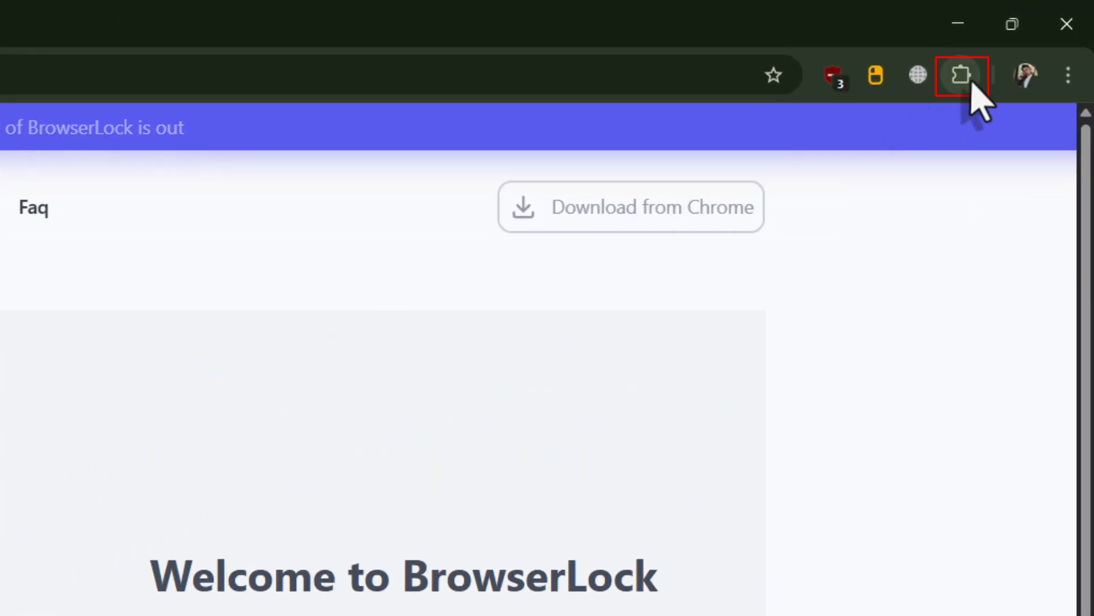
left_click(962, 76)
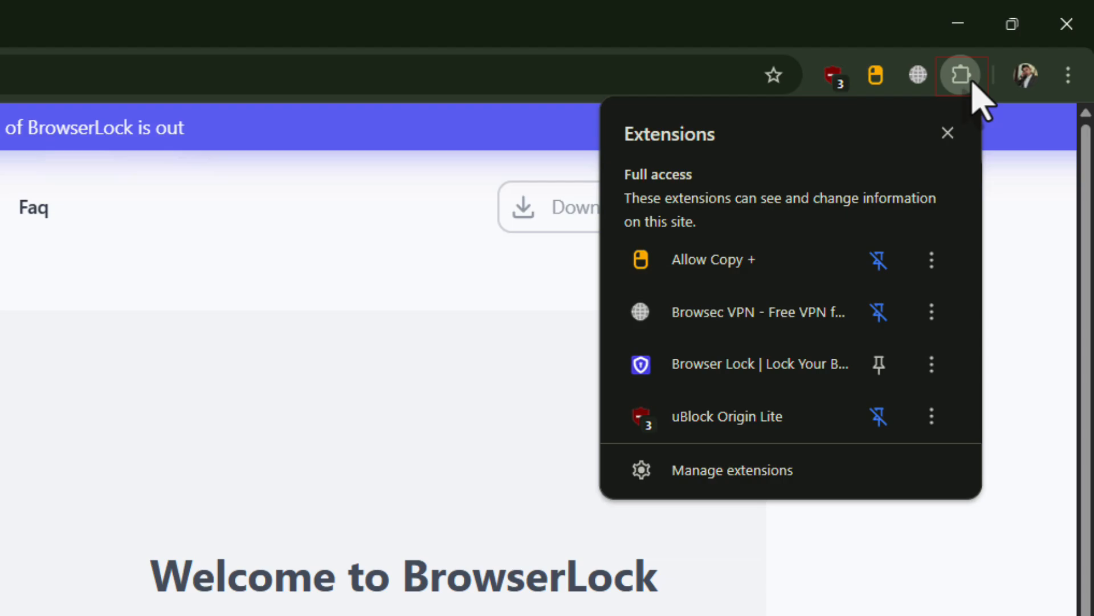
left_click(893, 378)
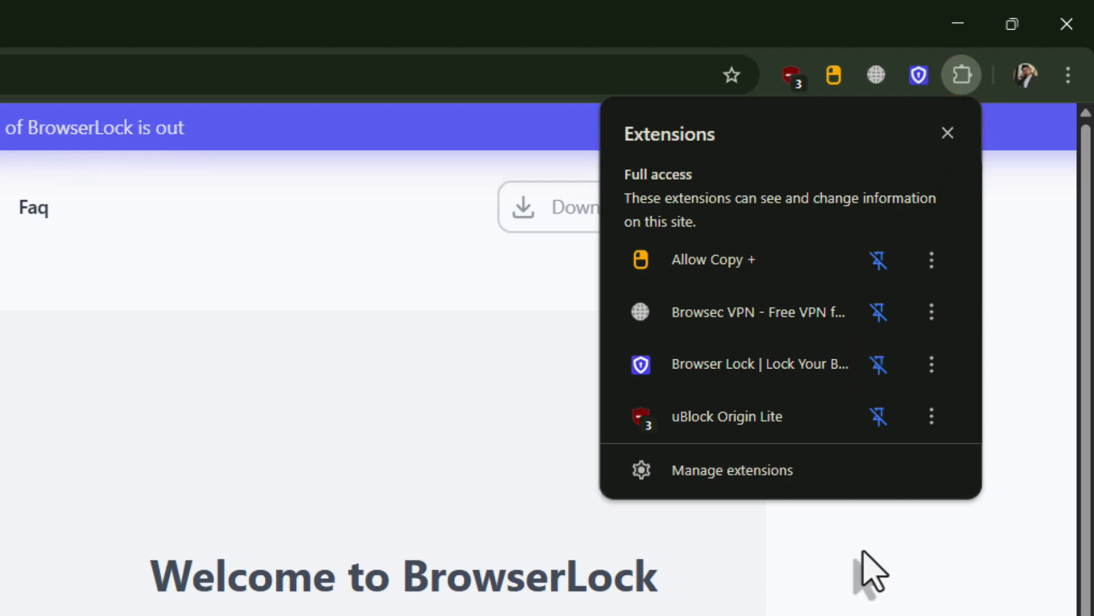
left_click(861, 556)
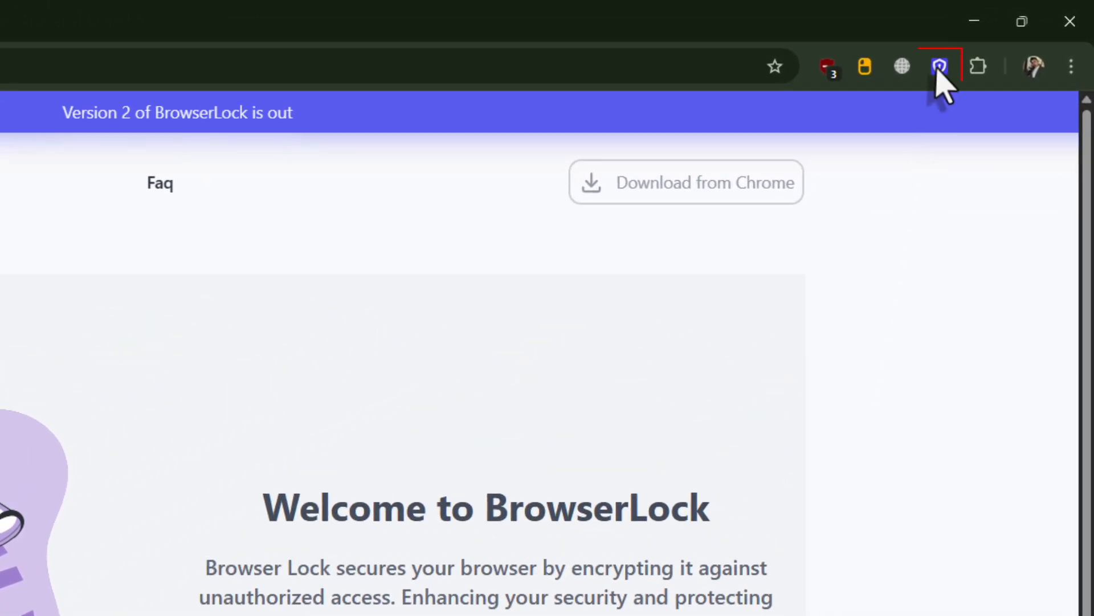
Open the Browser Lock extension's settings and start its setup to reach the registration form.
left_click(939, 67)
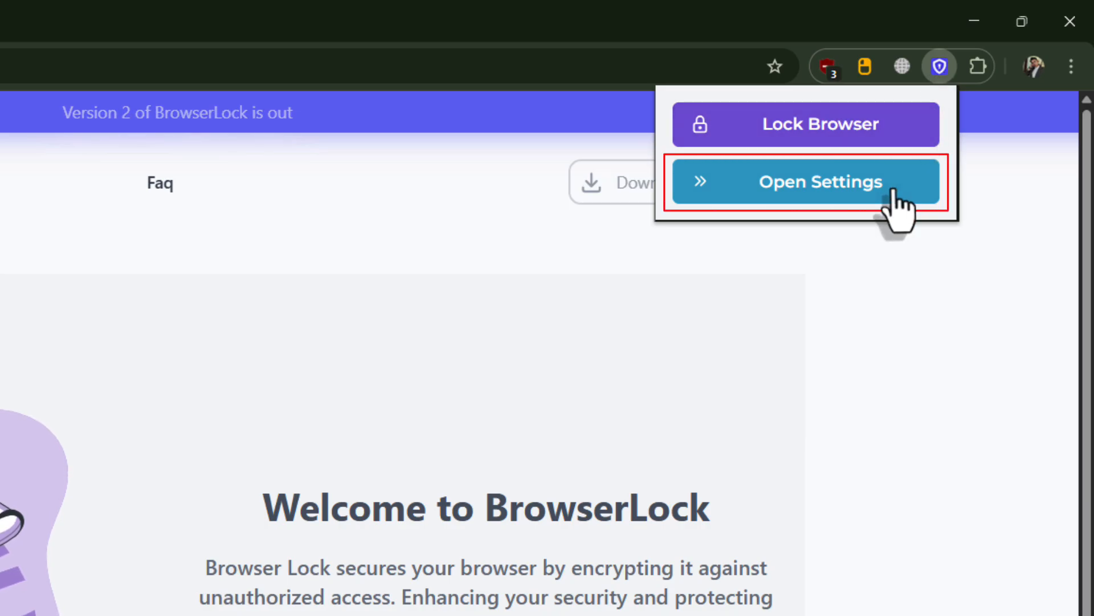
left_click(893, 190)
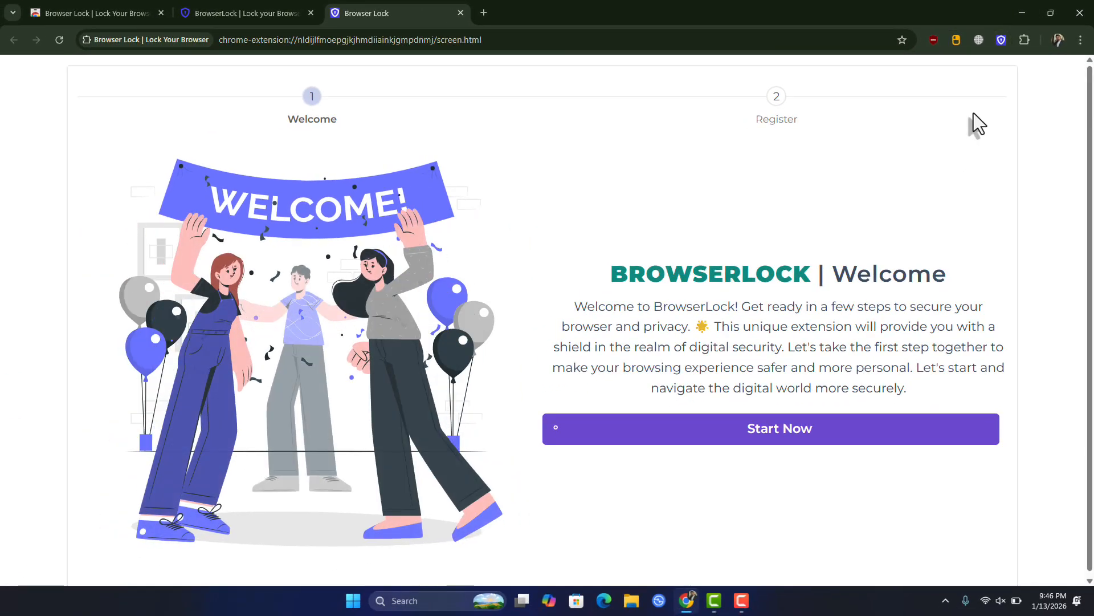
left_click(805, 434)
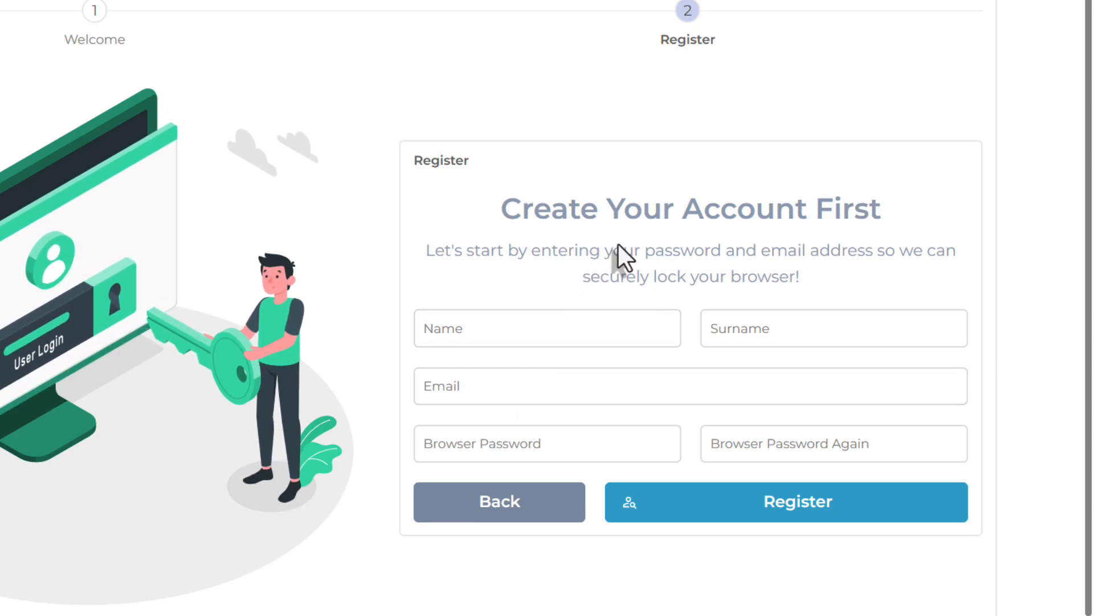
Register a BrowserLock account with the user's name, surname and email, entering the browser password in both password fields.
left_click(535, 338)
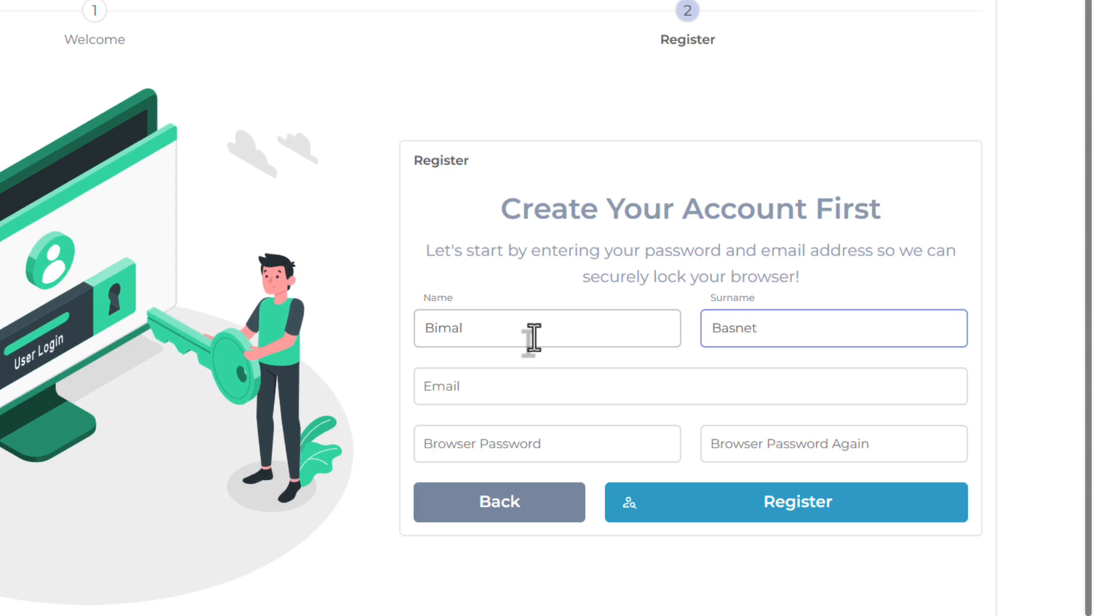
key("Tab")
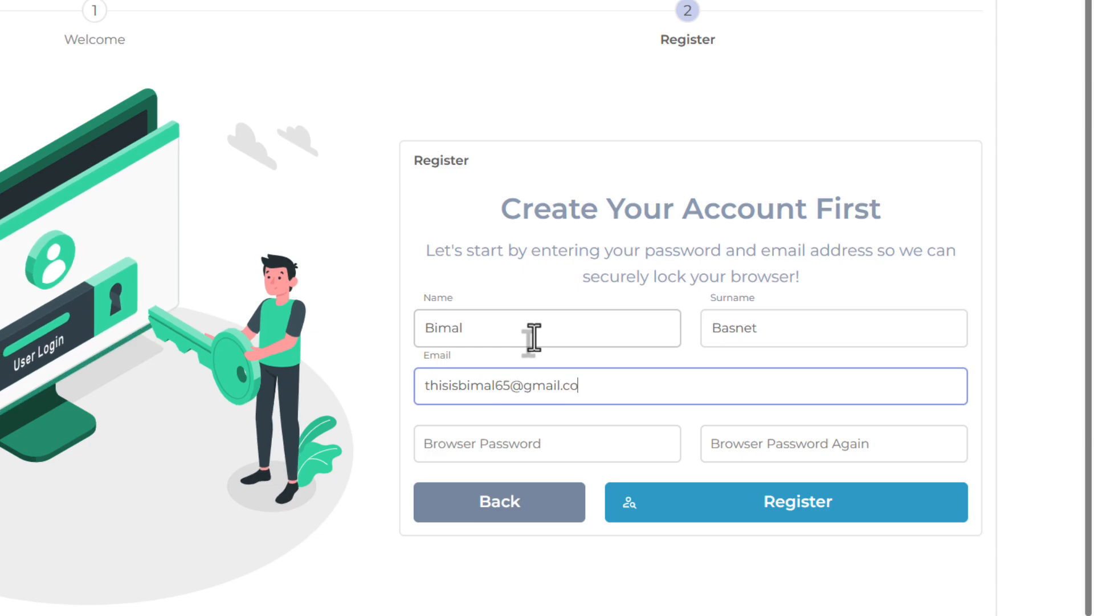
key("Tab")
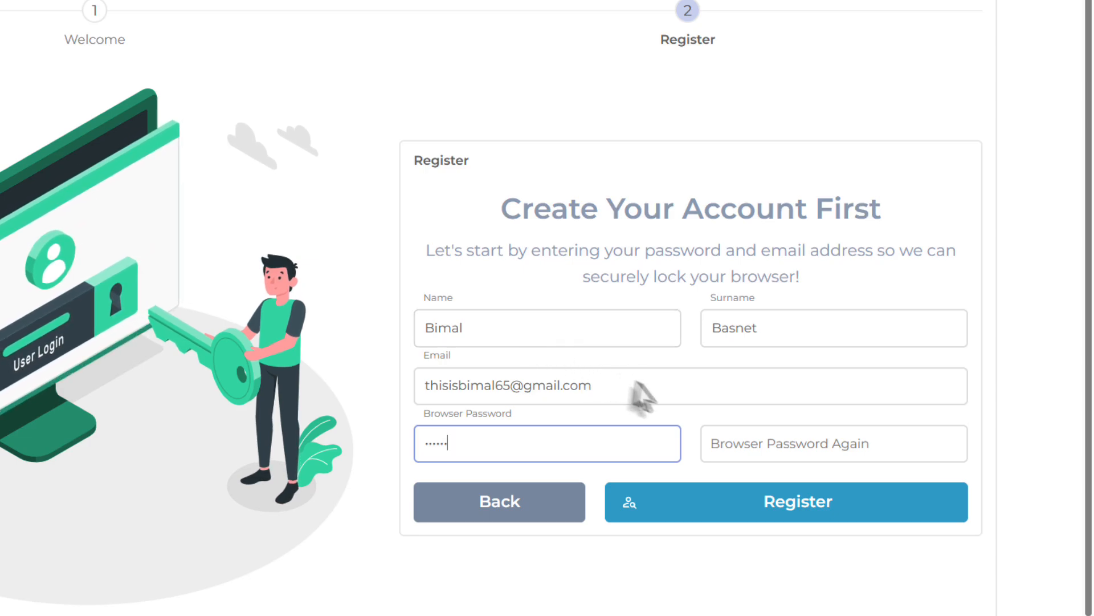
left_click(798, 454)
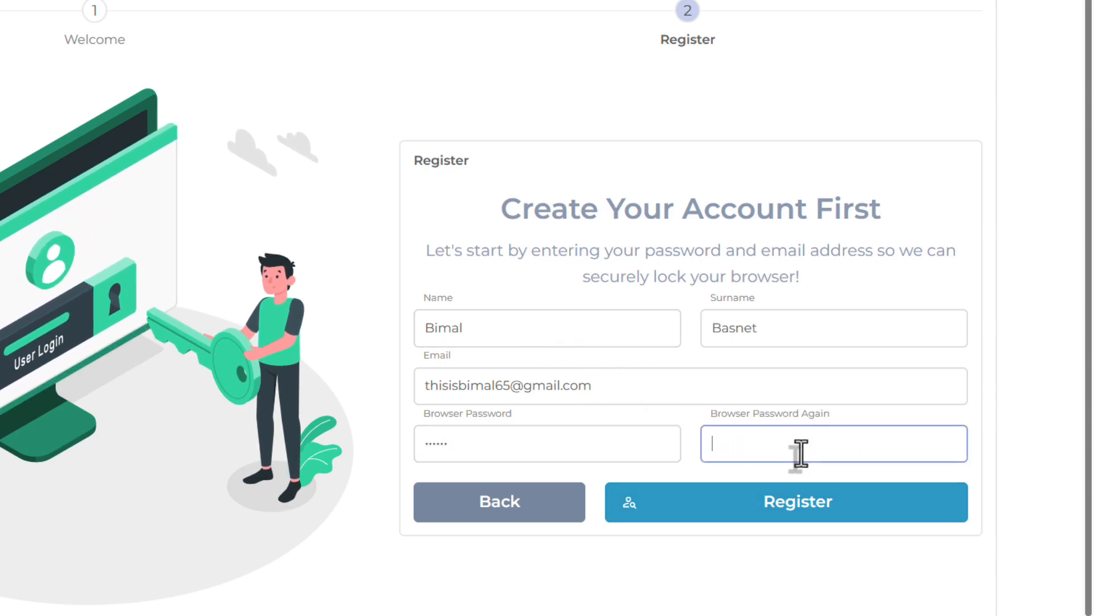
type("••")
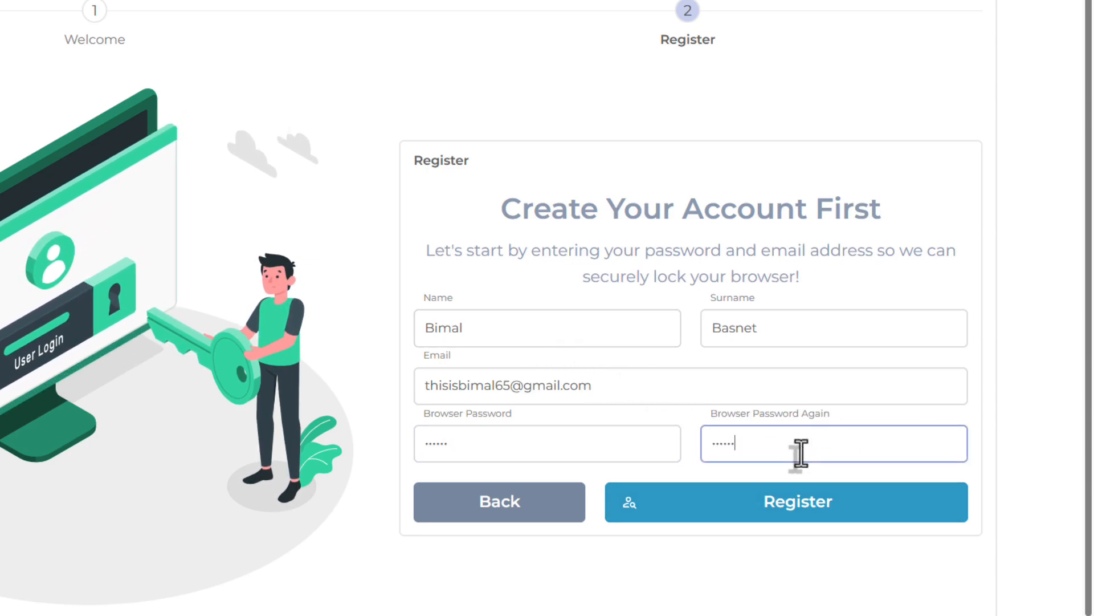
left_click(799, 521)
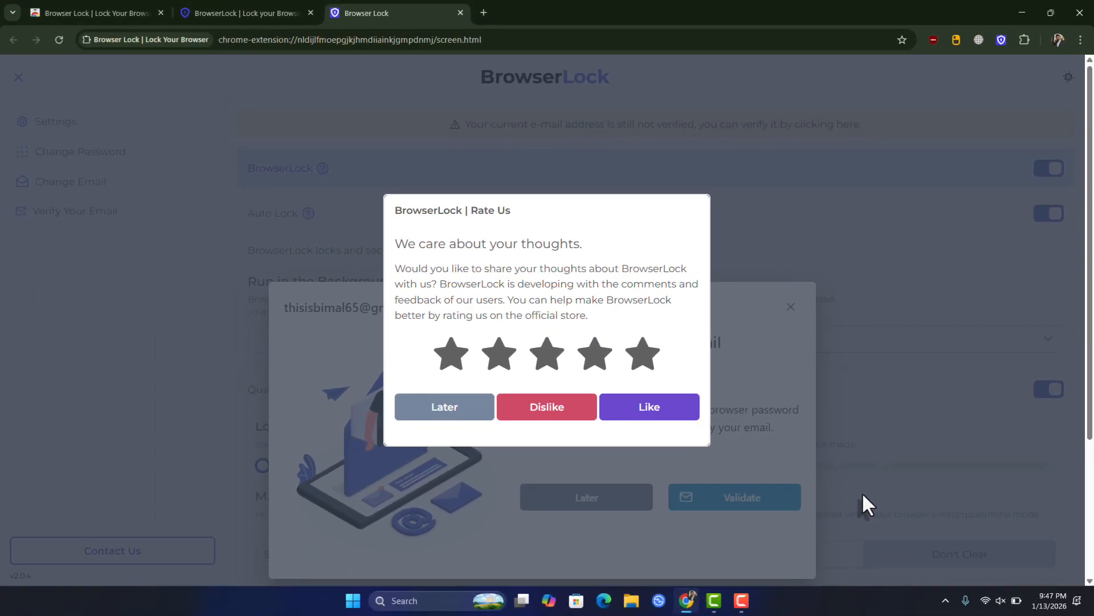
Postpone the BrowserLock rating request and request an email verification code for the registered address.
left_click(457, 421)
scroll(633, 365, "down", 2)
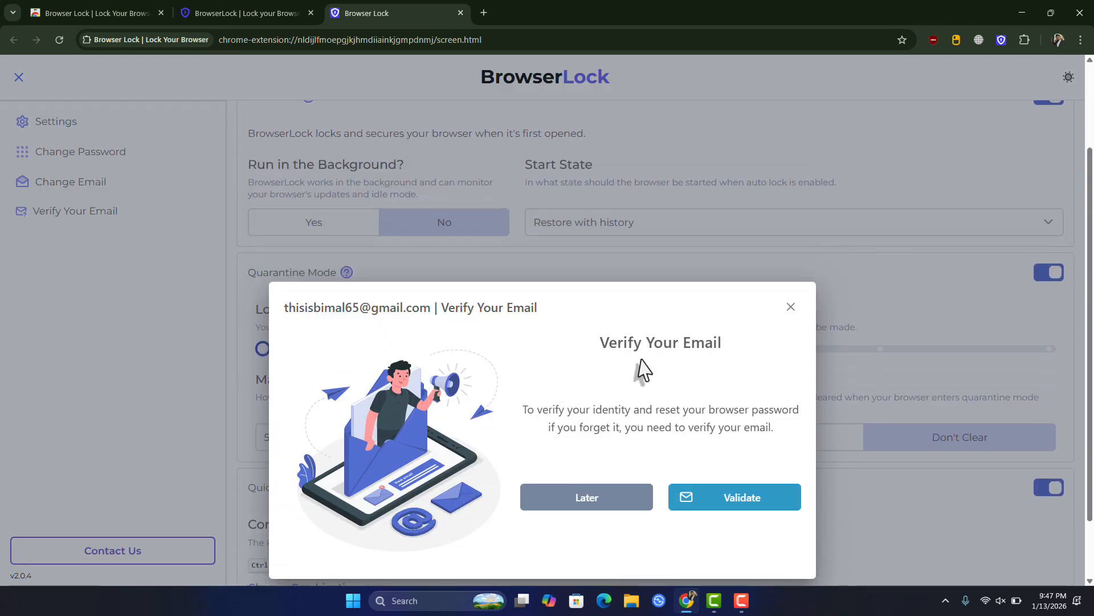
scroll(642, 358, "up", 2)
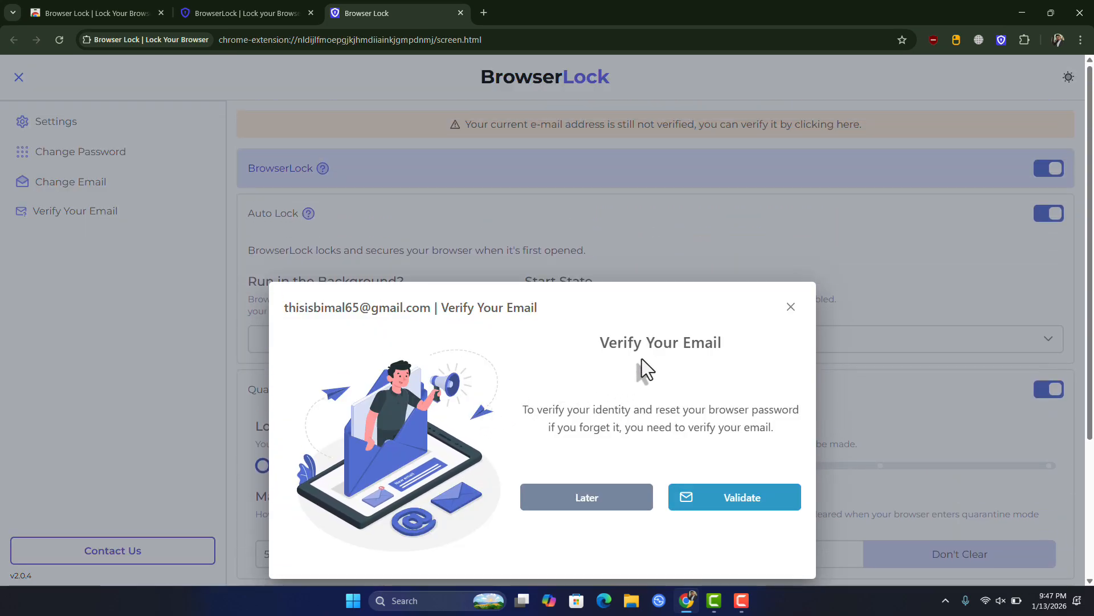
left_click(699, 501)
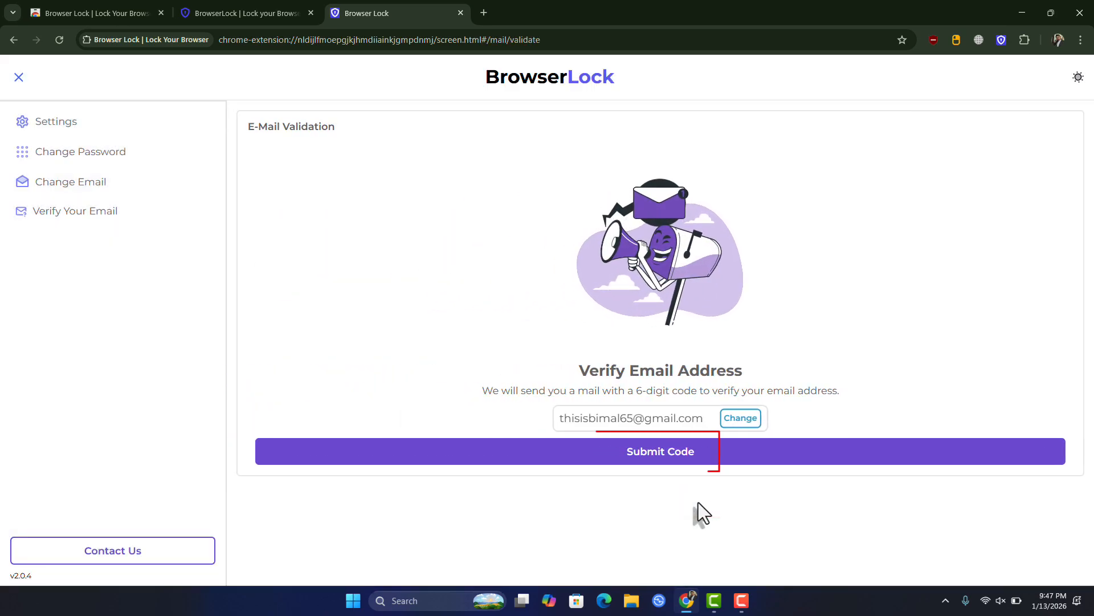
left_click(672, 463)
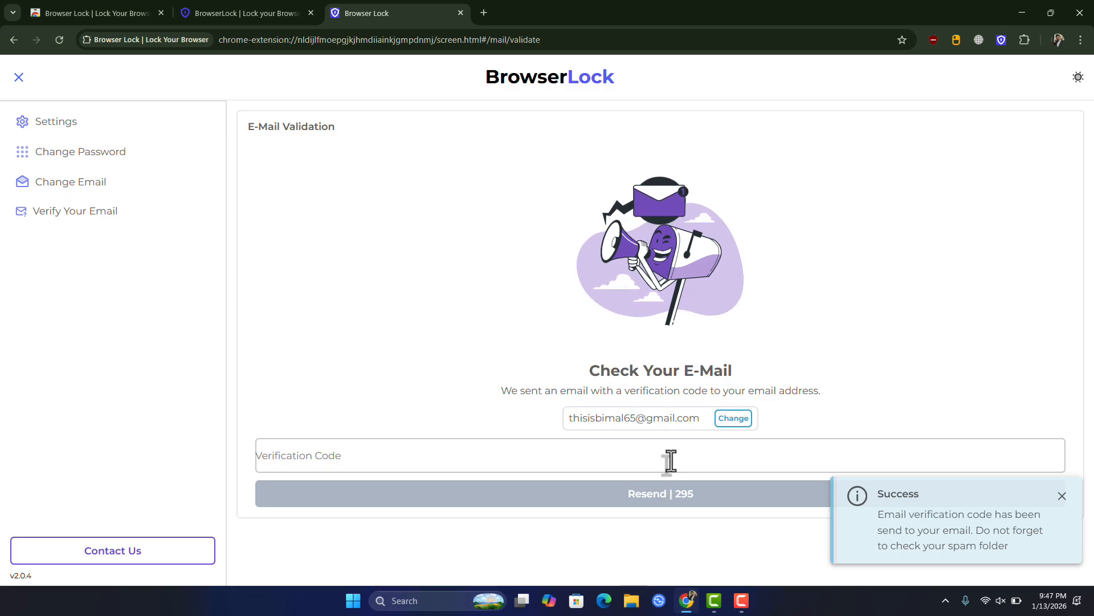
Open Gmail in a new tab and view the verification code in BrowserLock's Email Verification message in Spam.
left_click(487, 12)
type("gmail")
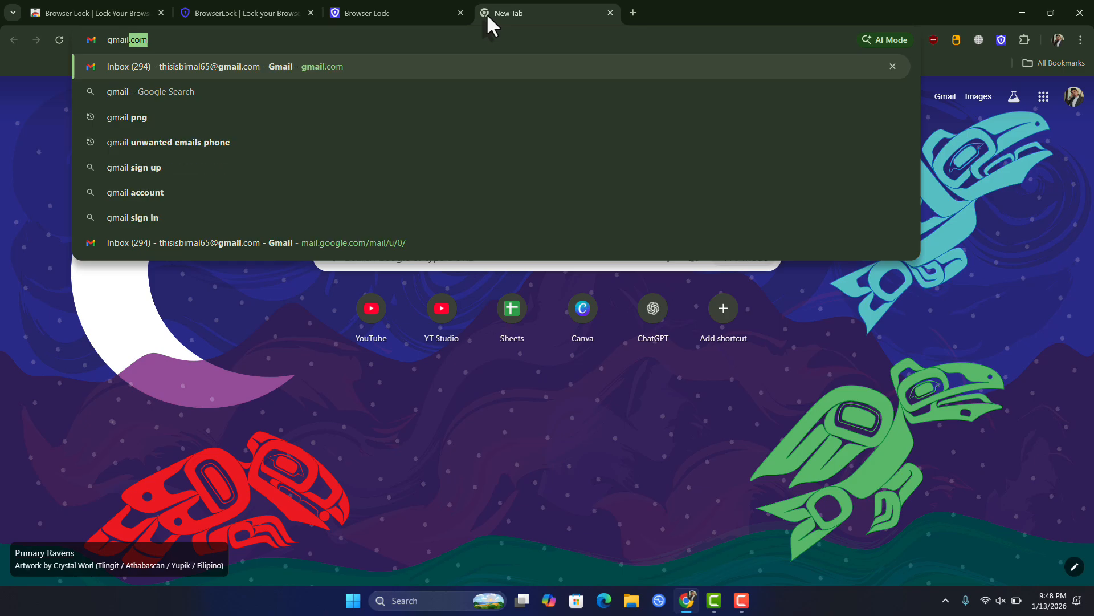
key("Return")
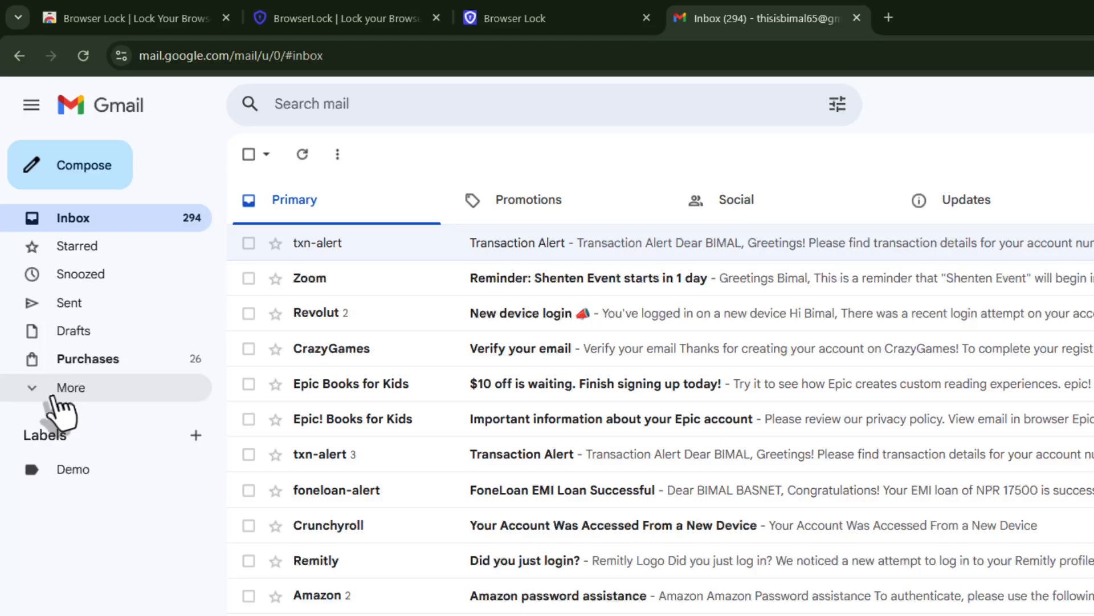
left_click(34, 276)
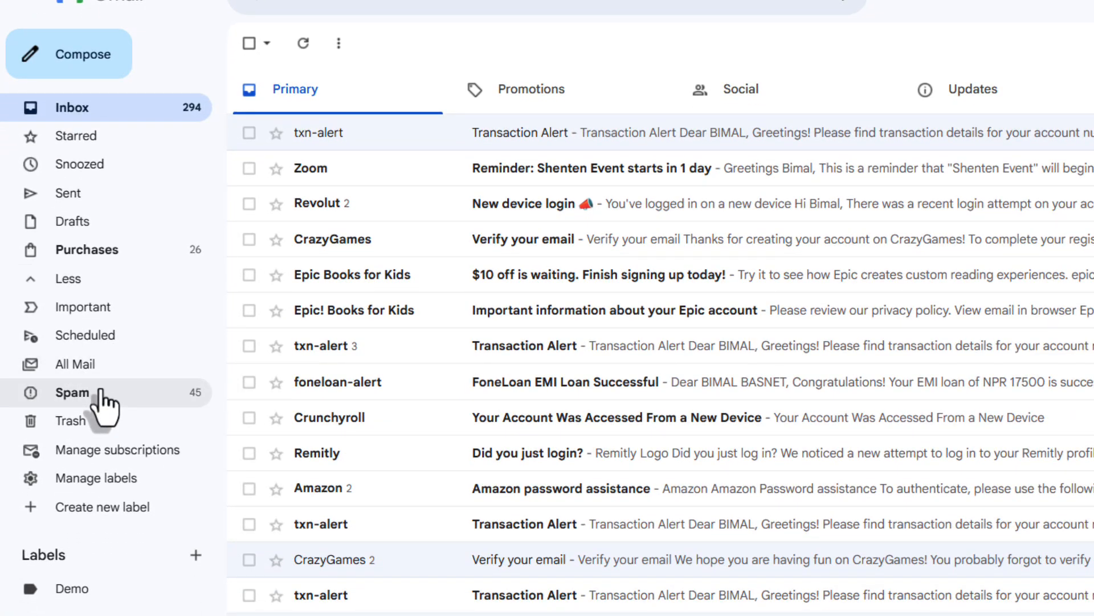
left_click(102, 396)
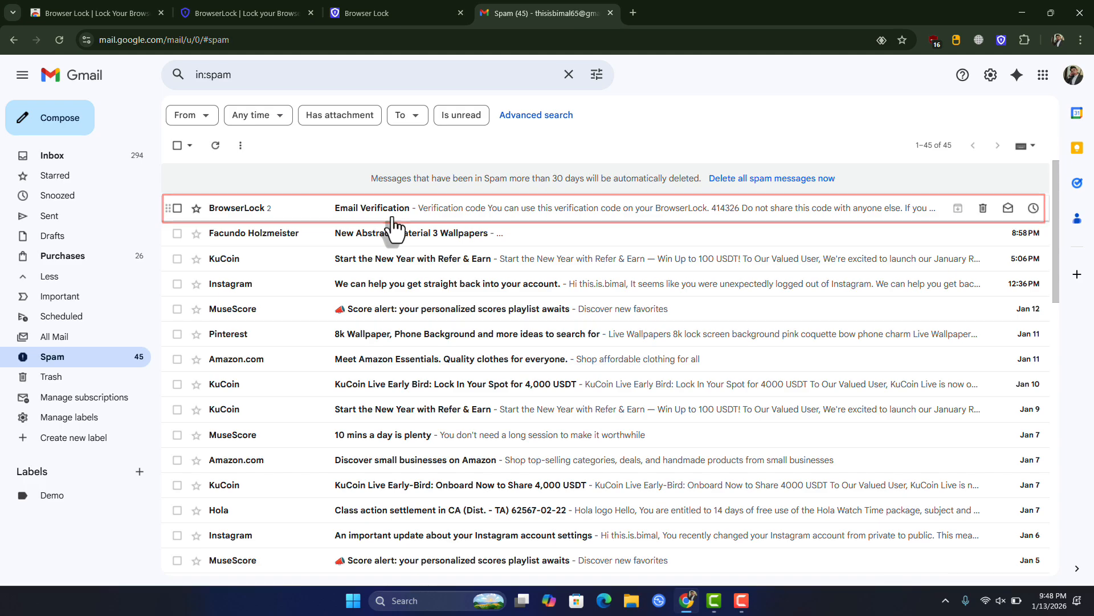
left_click(392, 217)
scroll(393, 217, "down", 2)
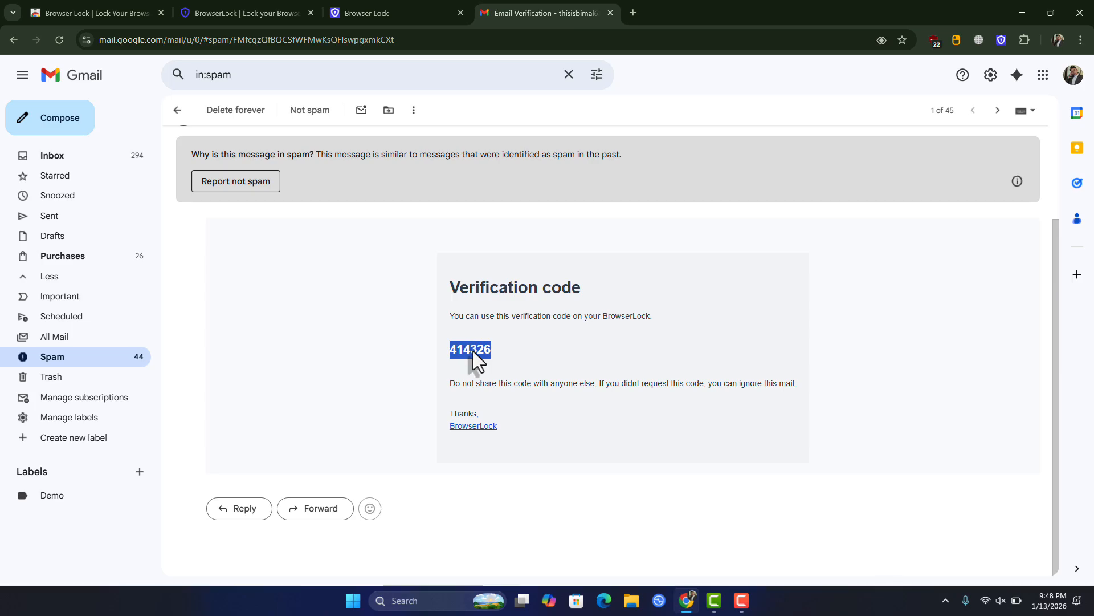
Return to BrowserLock's email validation page, paste the verification code from the email and validate it.
left_click(427, 15)
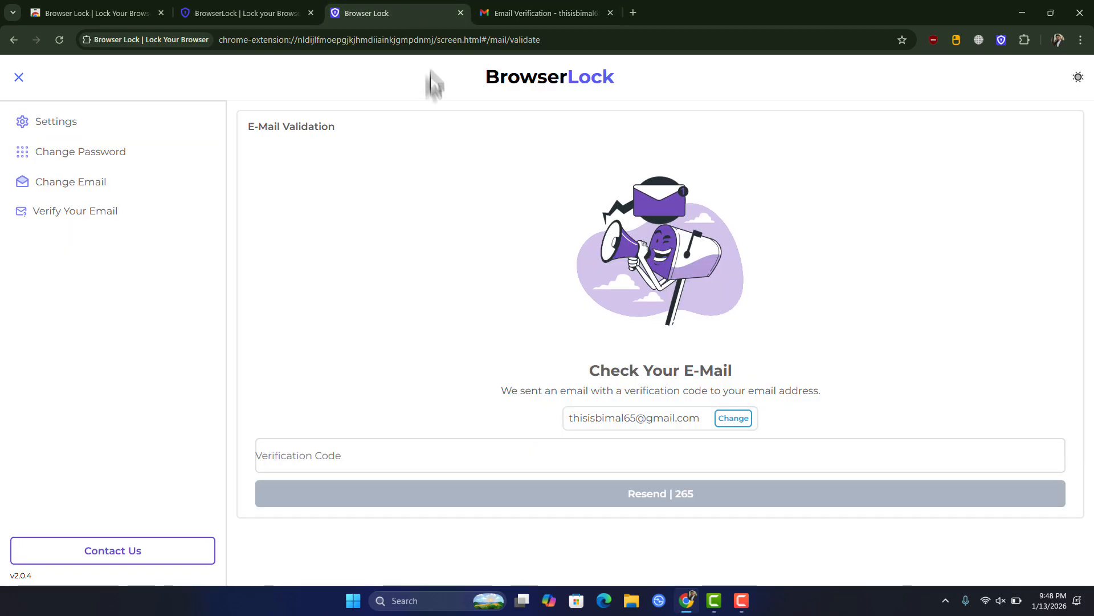
left_click(446, 461)
key("ctrl+v")
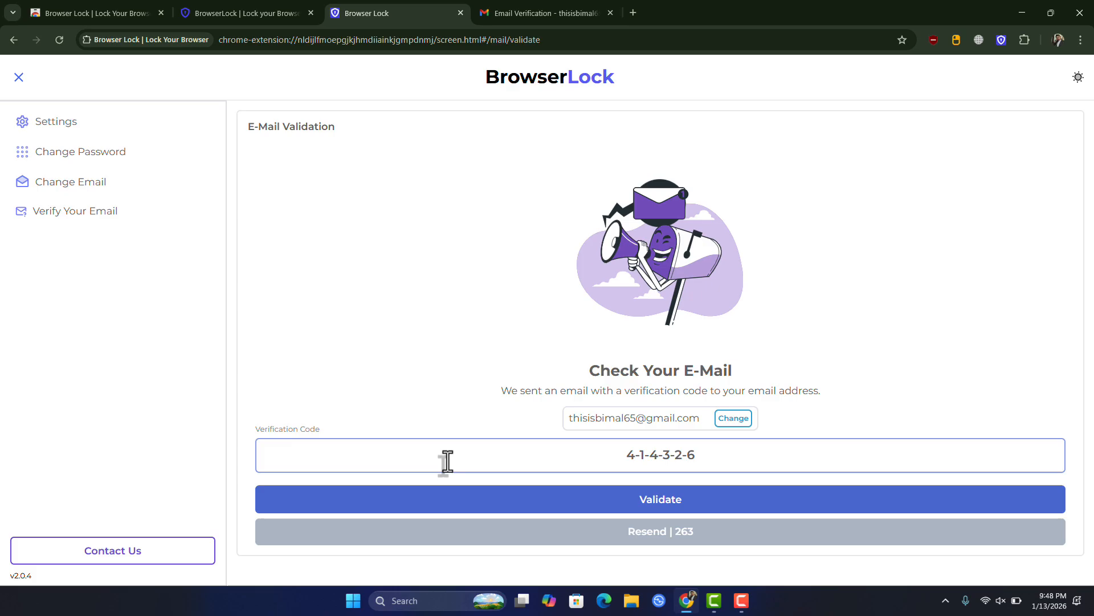
left_click(693, 513)
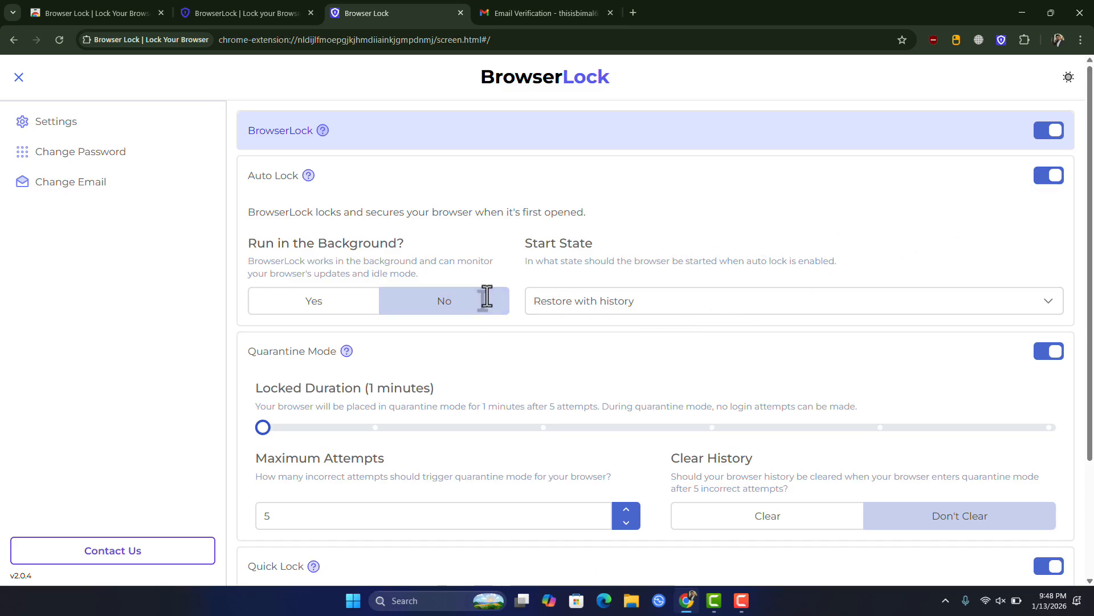
Set BrowserLock's auto-lock Start State to "Start with a new tab" and apply the changes.
left_click(663, 313)
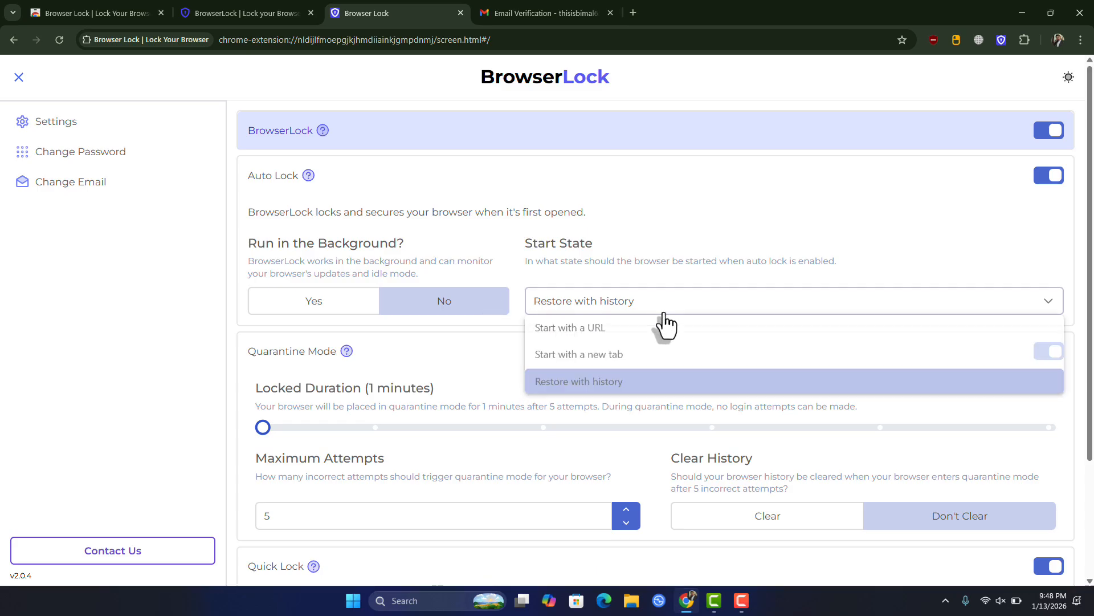
left_click(620, 365)
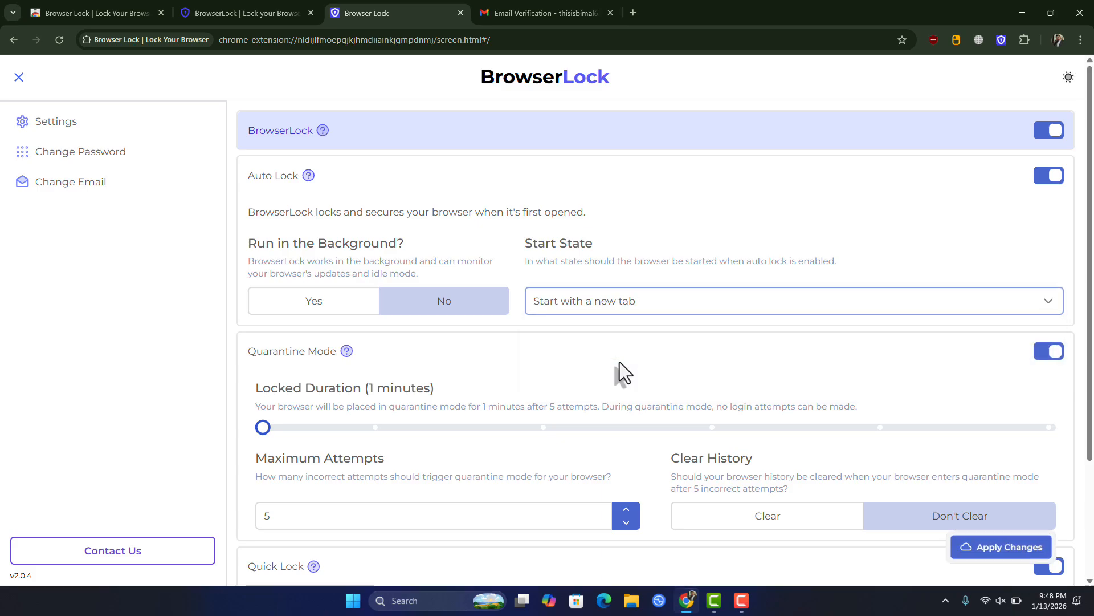
scroll(621, 371, "down", 3)
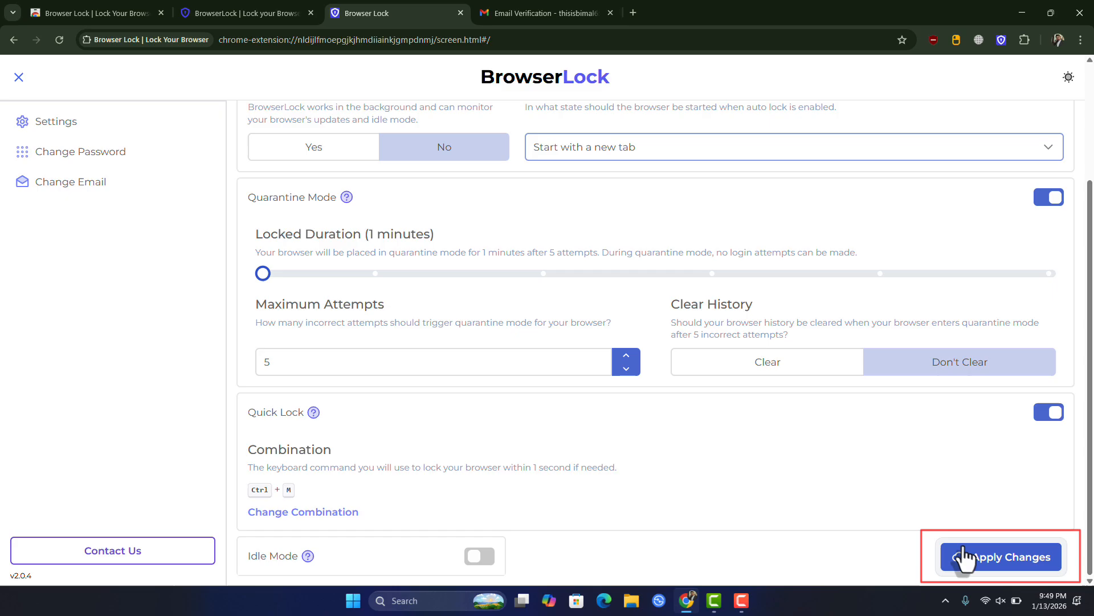
left_click(982, 564)
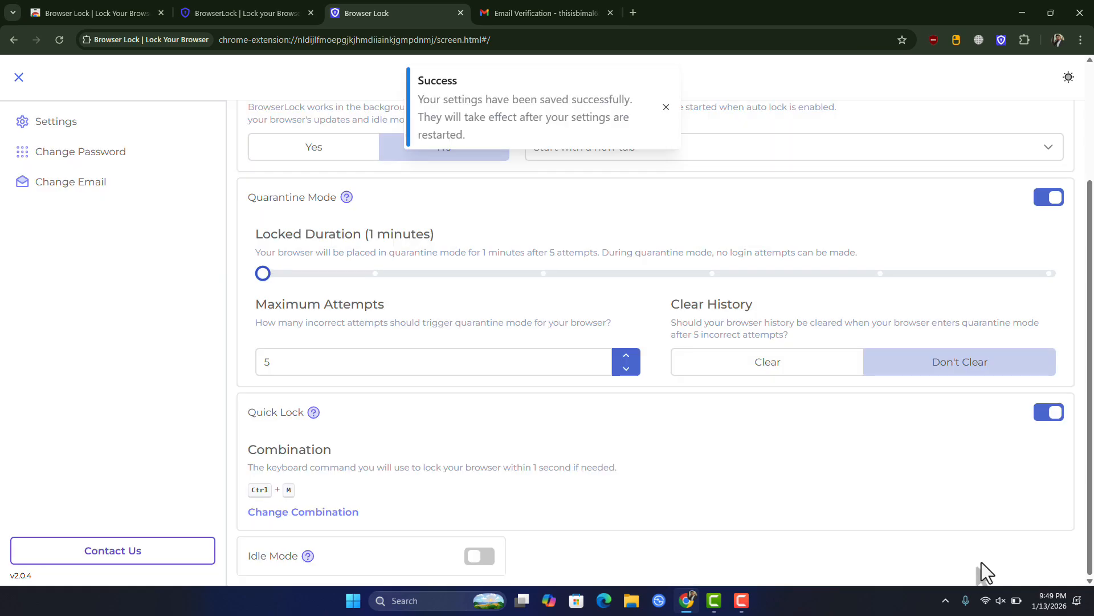
Close Chrome and reopen it with the first profile to bring up the browser lock.
left_click(1092, 16)
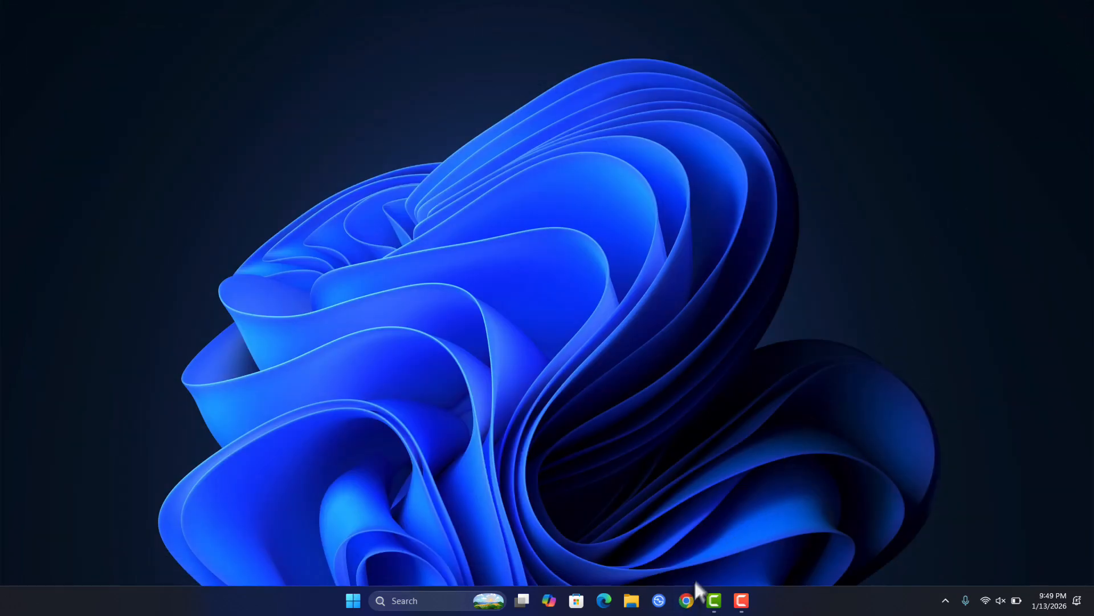
left_click(686, 600)
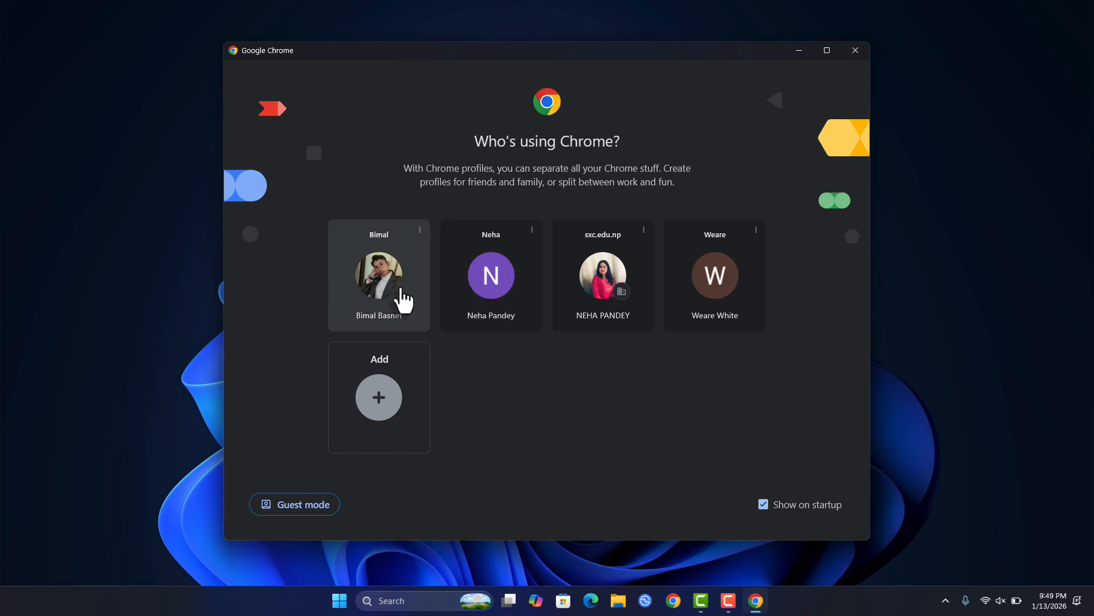
left_click(405, 299)
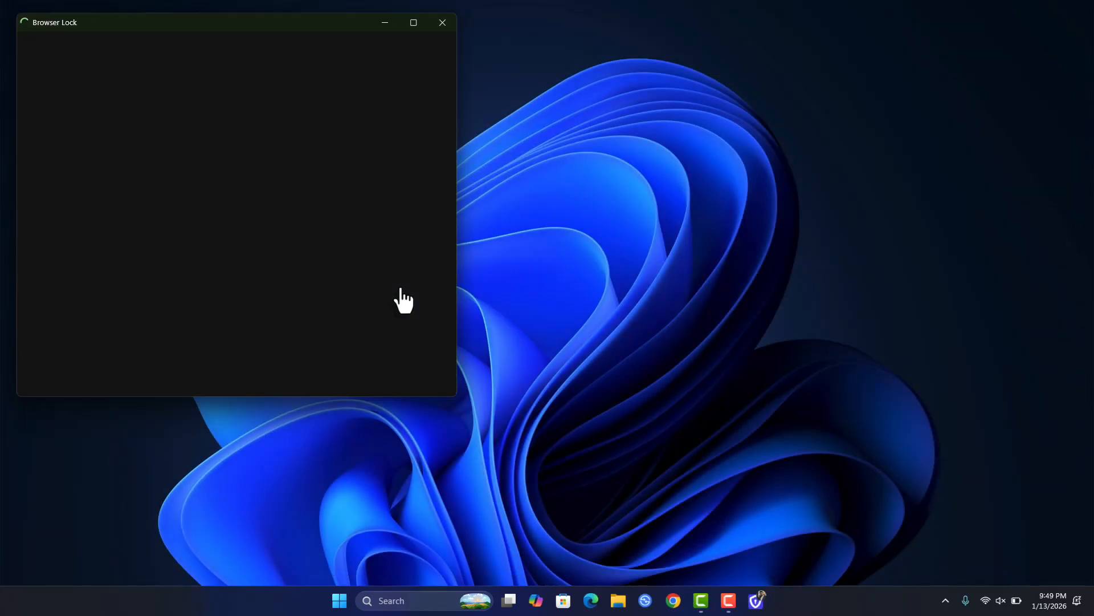
Move the Browser Lock window to the middle of the desktop, log in with the browser password and maximize the unlocked Chrome window.
left_click_drag(265, 26, 609, 111)
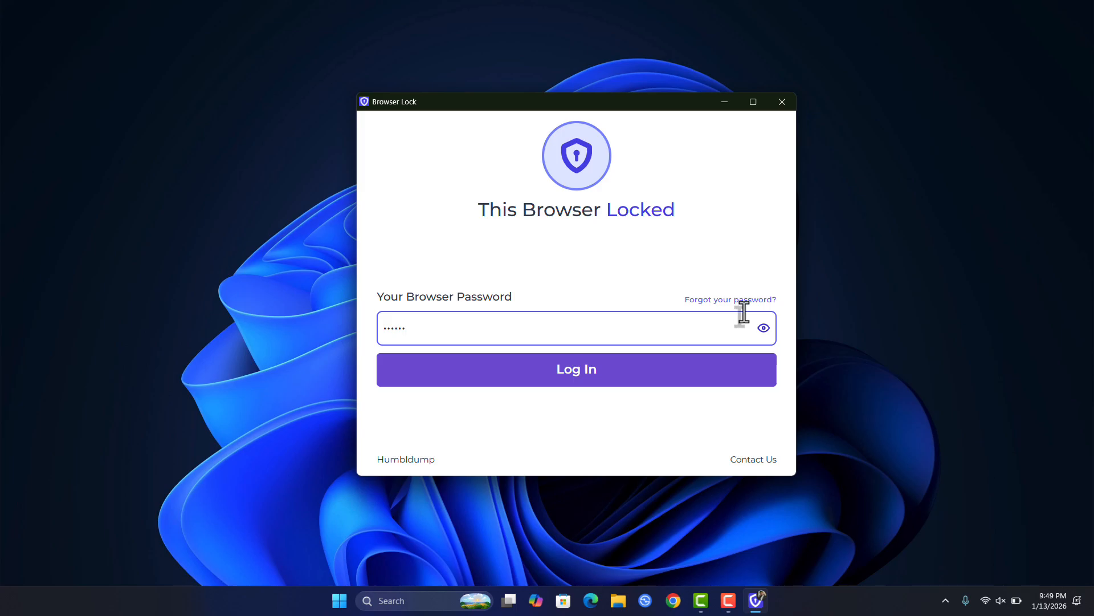
left_click(521, 383)
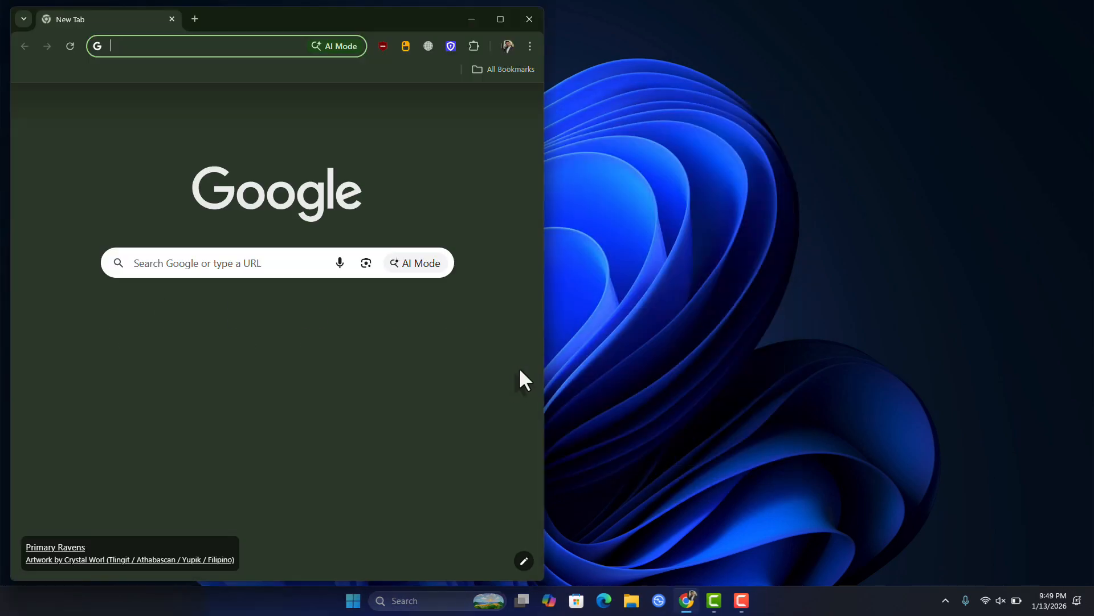
left_click(502, 21)
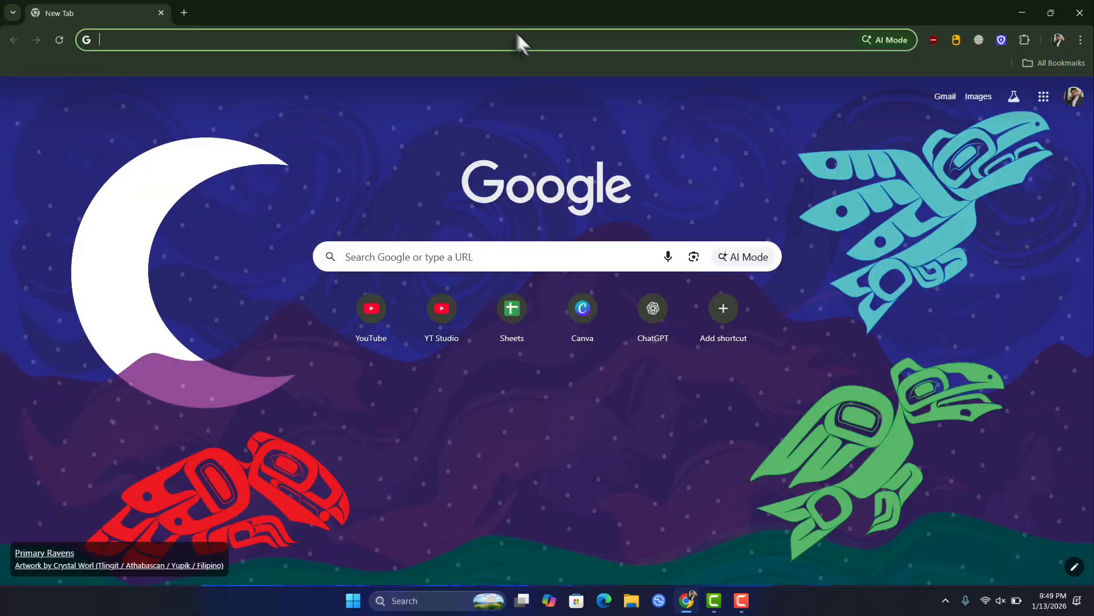
Close the unlocked Chrome window and launch Chrome again with the same first profile to retest the lock.
left_click(1080, 13)
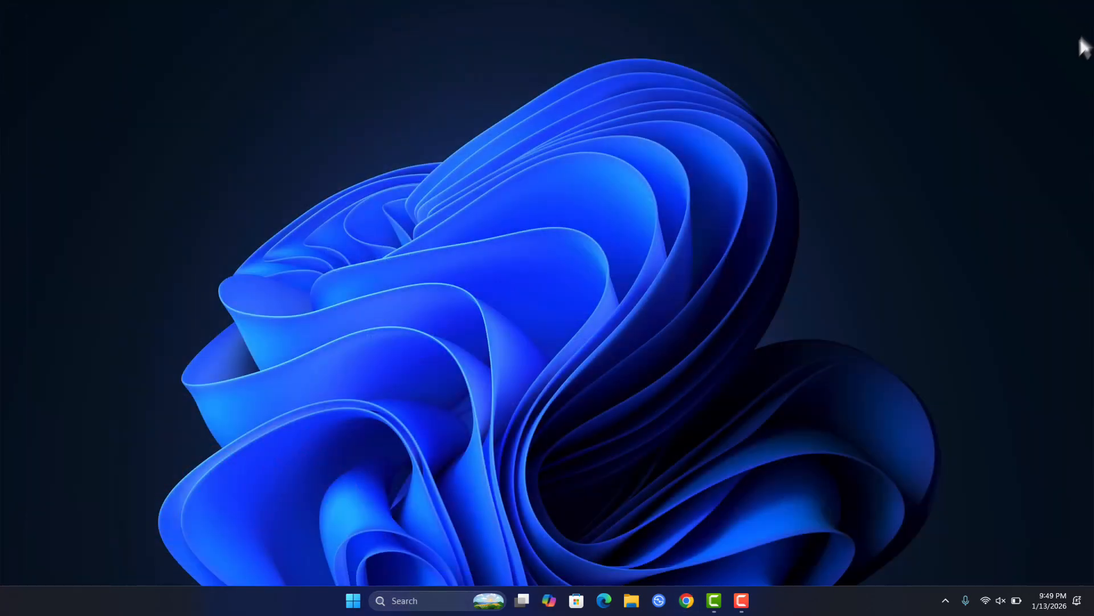
left_click(680, 606)
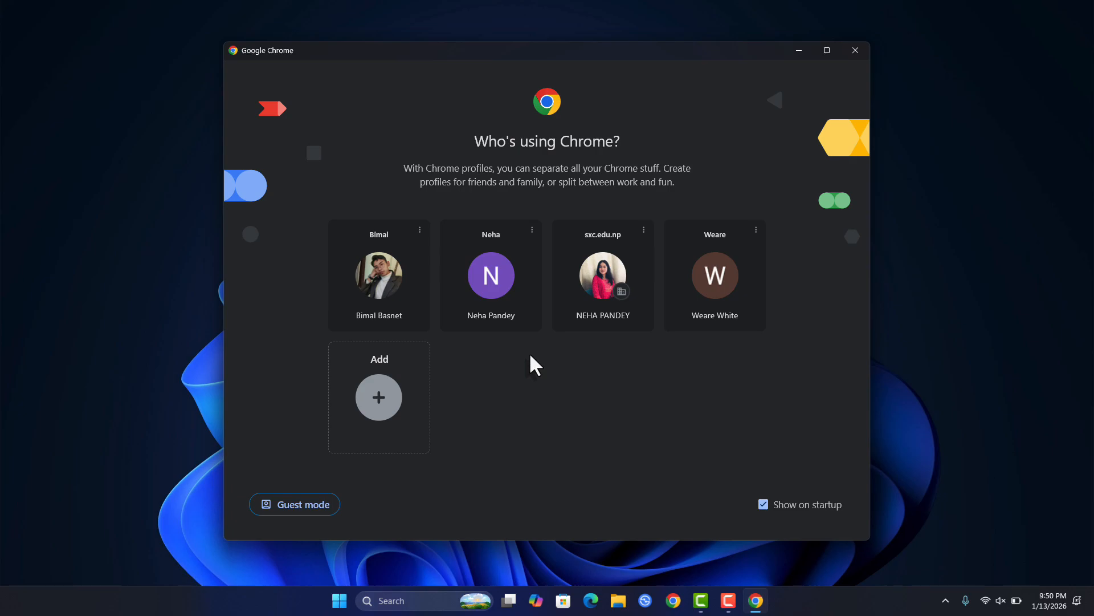
left_click(378, 316)
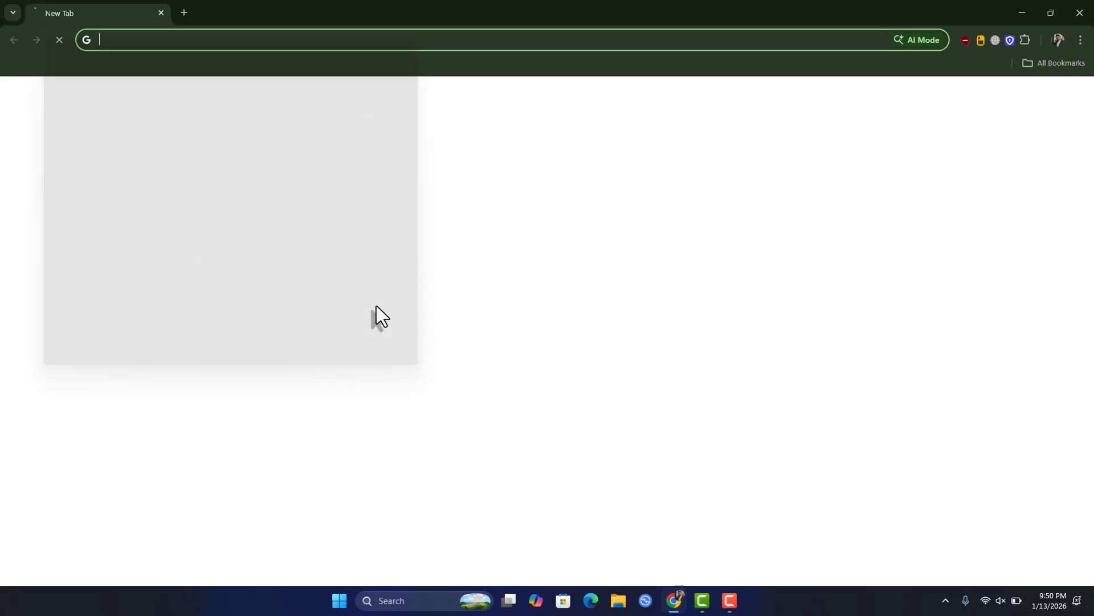